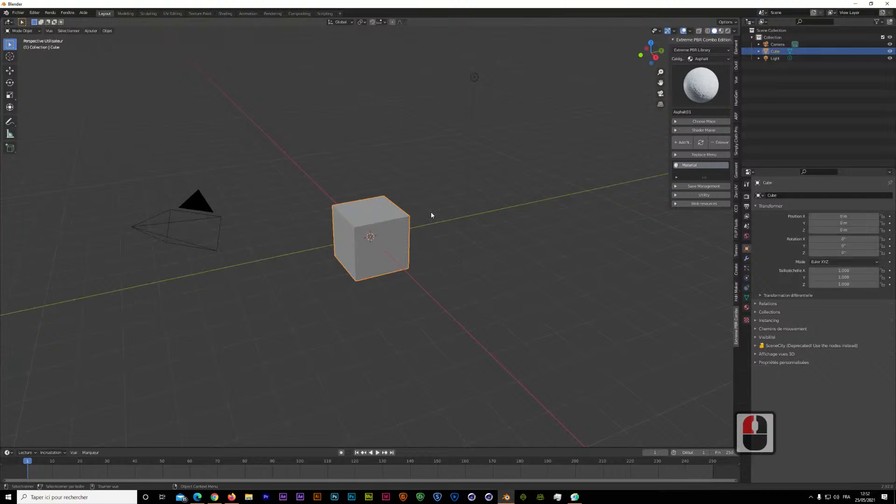
Delete the default cube and add a UV sphere in its place
click(369, 227)
key(Delete)
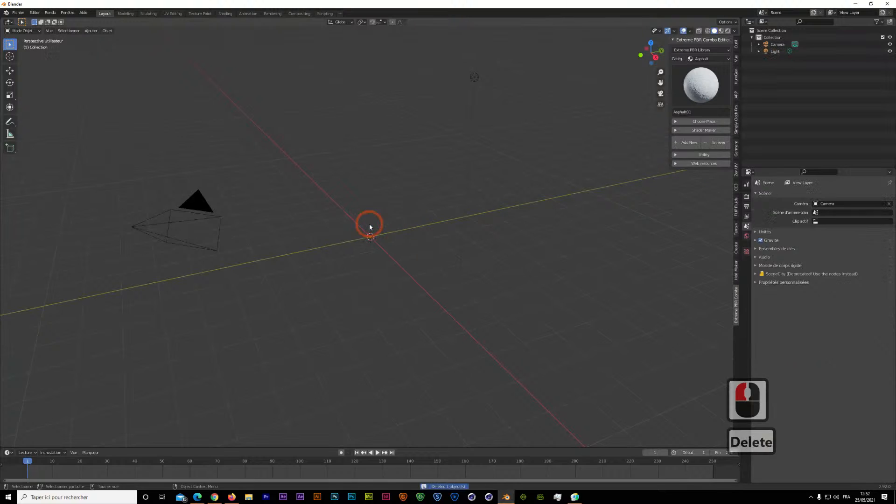
key(shift+a)
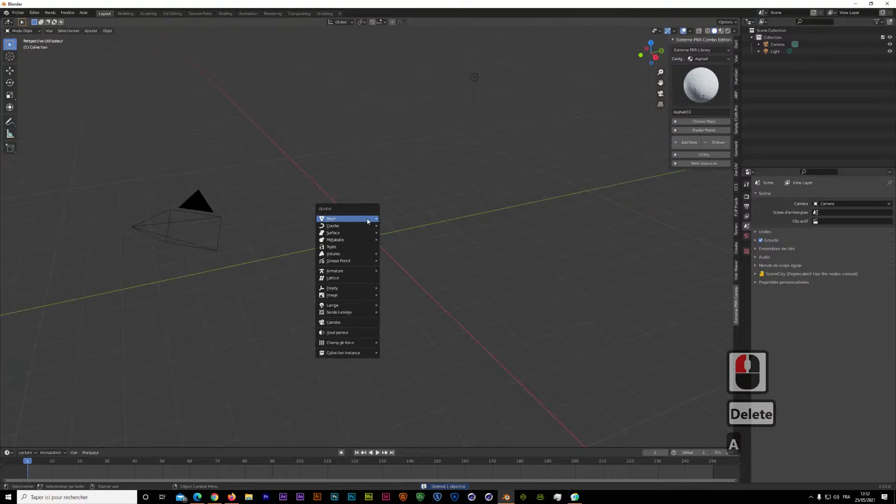
mouse_move(368, 218)
click(416, 238)
scroll(448, 238, up, 8)
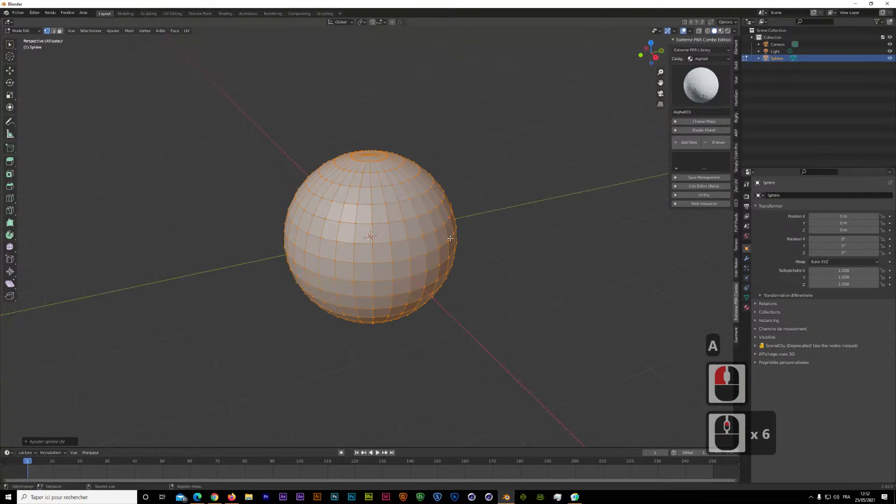
Apply the Easy Glass material from the Glass Easy category to the sphere and switch the viewport to rendered shading
click(700, 59)
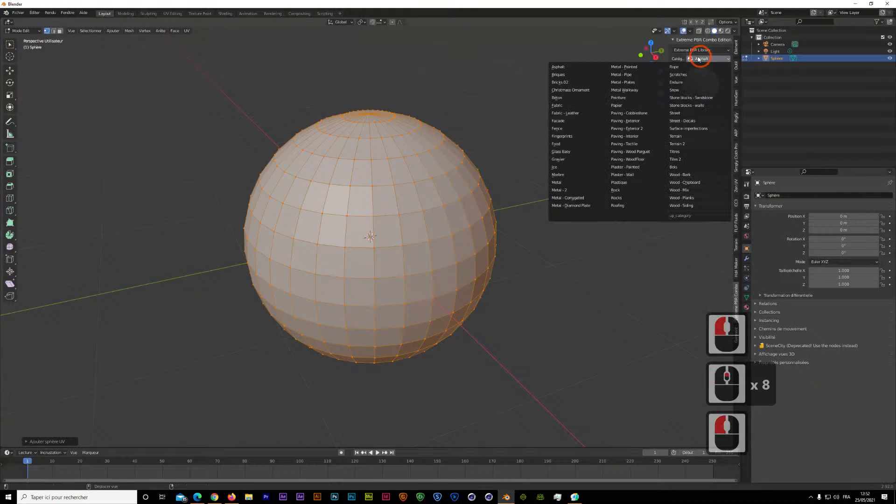
click(560, 151)
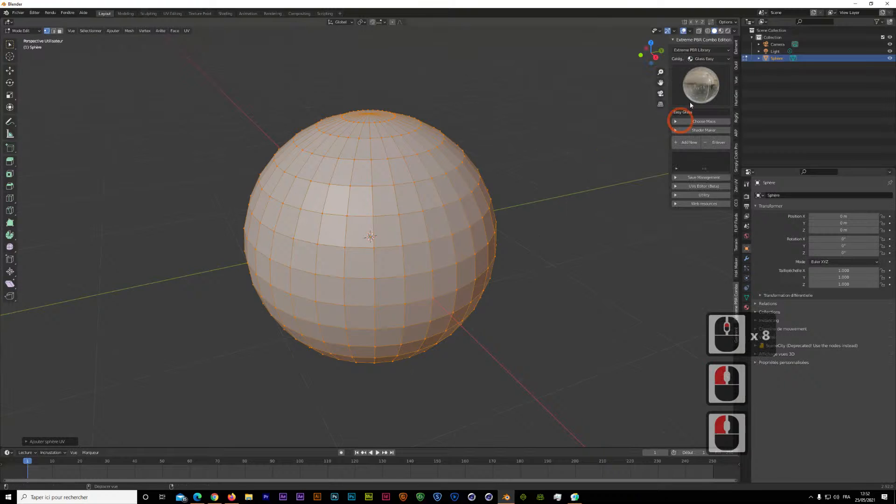
click(689, 145)
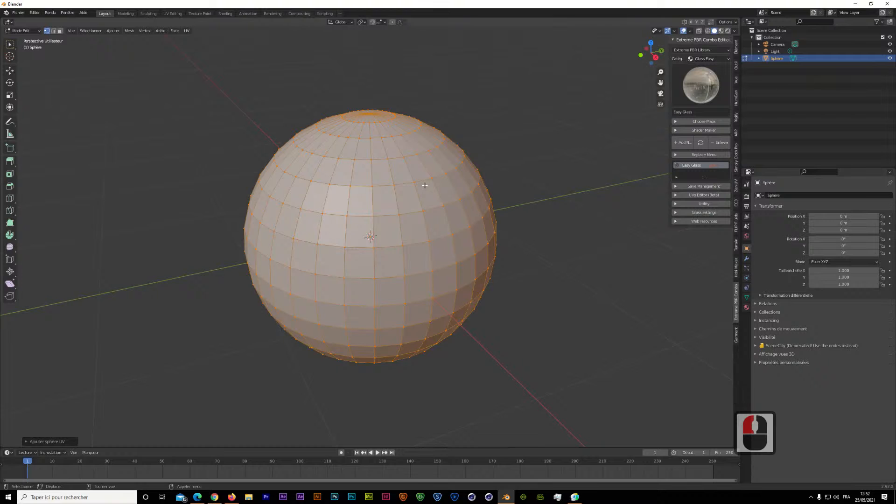
click(727, 31)
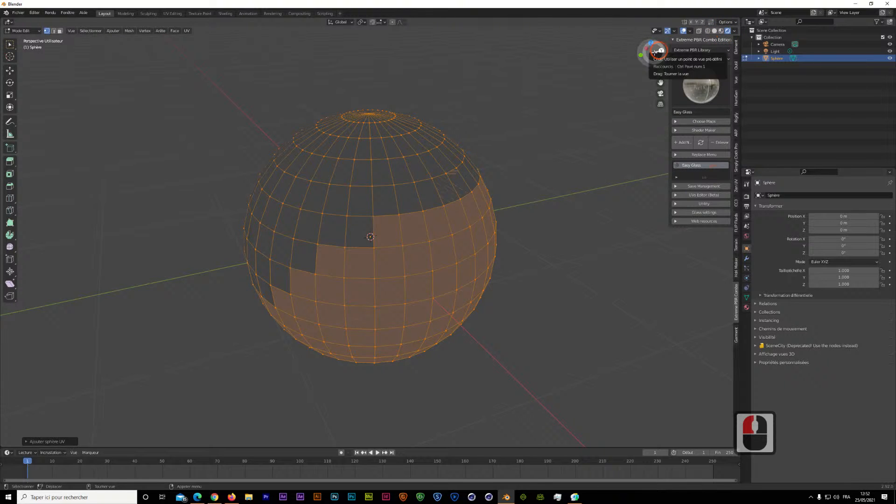
drag(659, 50, 568, 50)
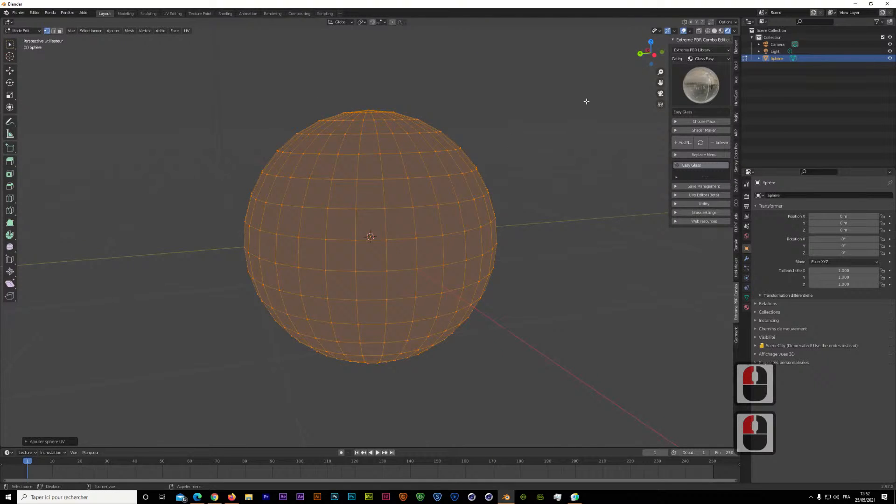
drag(650, 52, 514, 120)
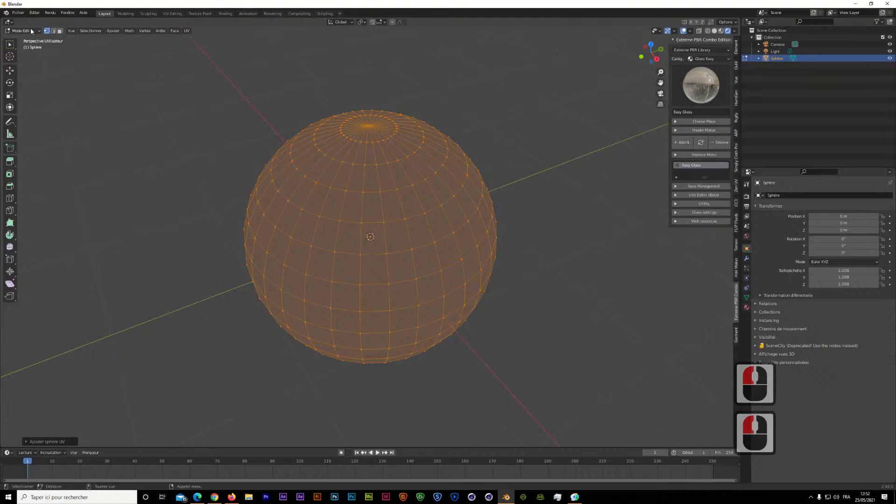
Set the world background colour to an environment texture using parched_canal_8k.hdr from the Test folder
click(746, 236)
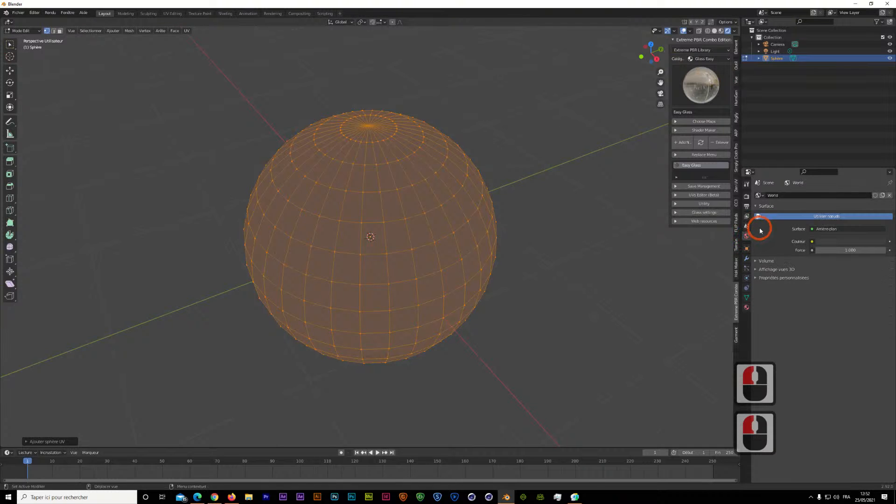
click(813, 241)
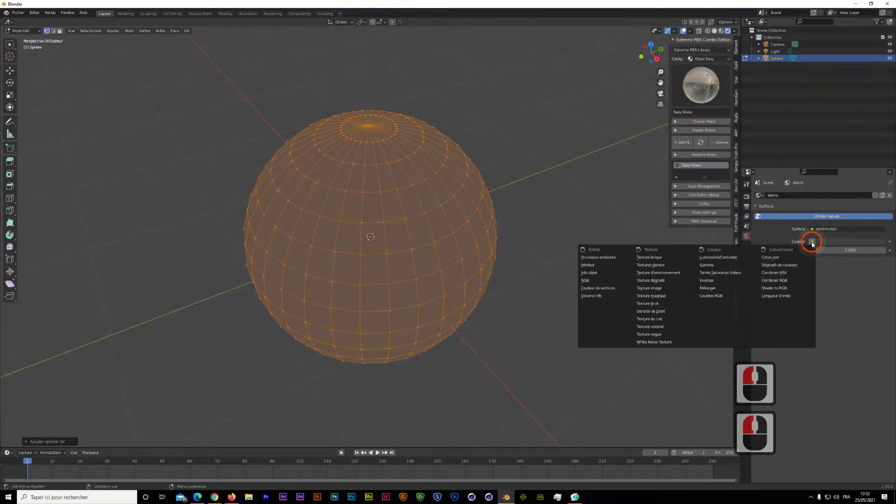
click(670, 274)
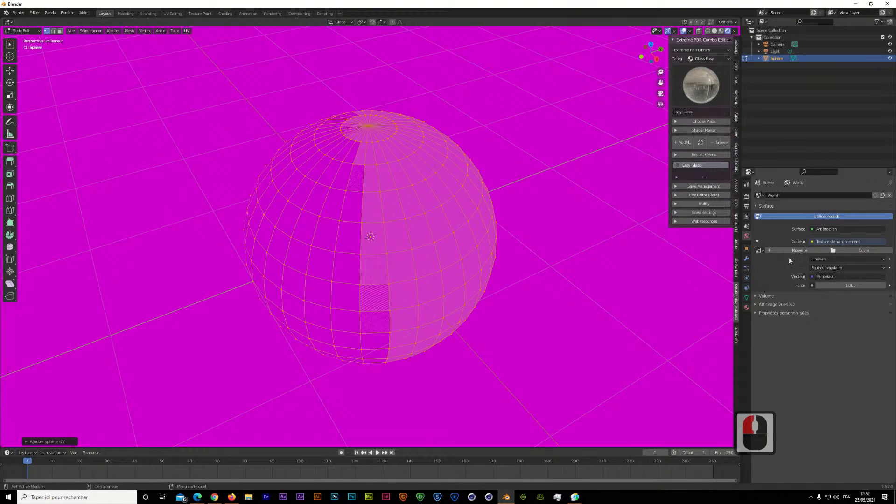
click(864, 251)
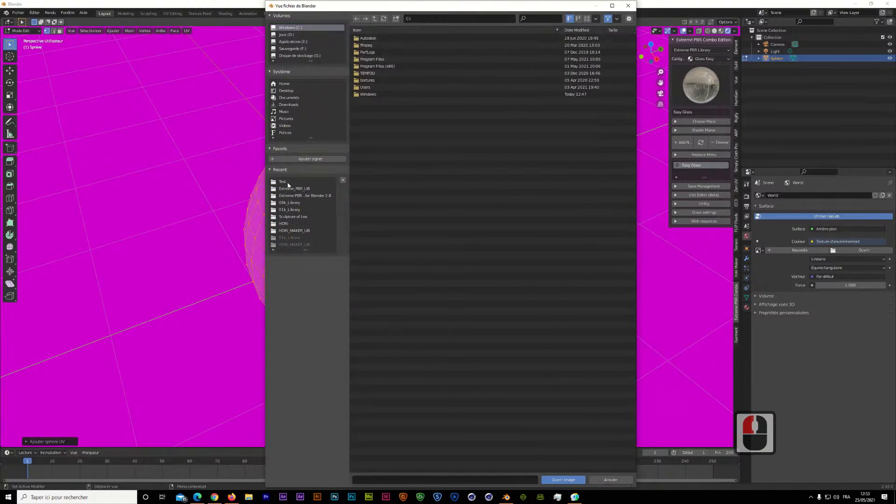
click(288, 184)
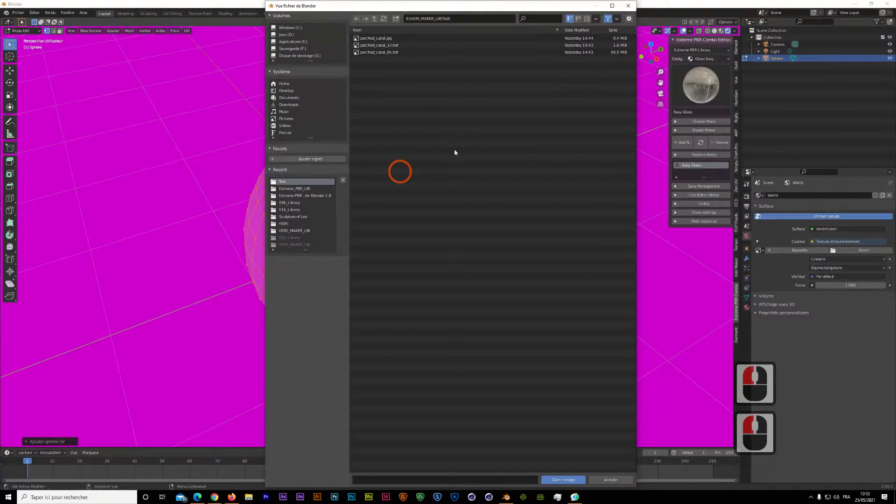
double_click(374, 52)
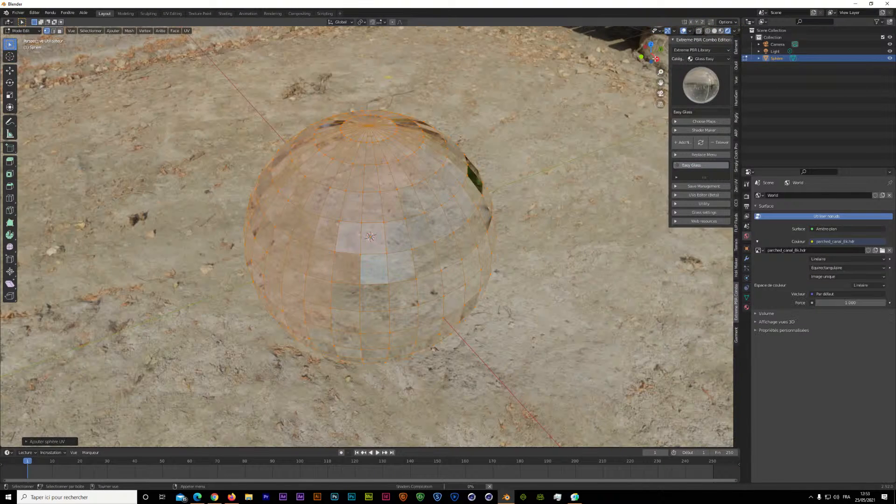
Enable Shade smooth and Auto smooth for the glass sphere in the PBR add-on's utilities
drag(651, 50, 446, 44)
click(699, 205)
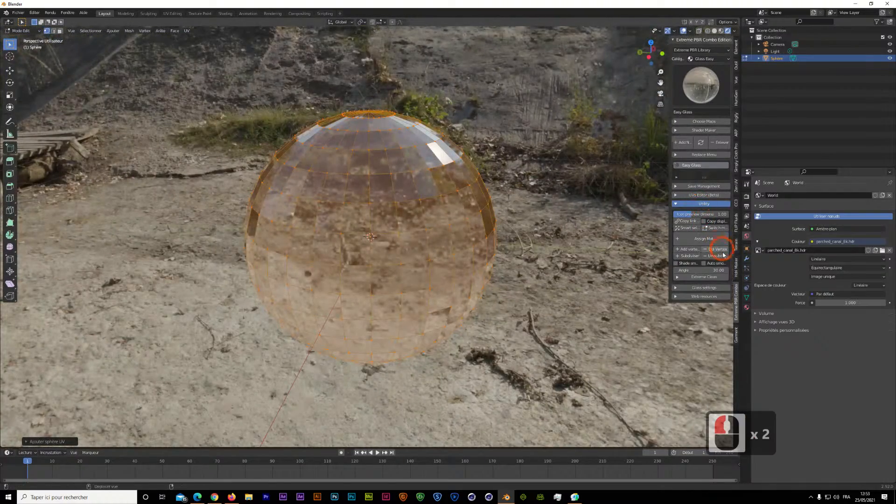
click(676, 264)
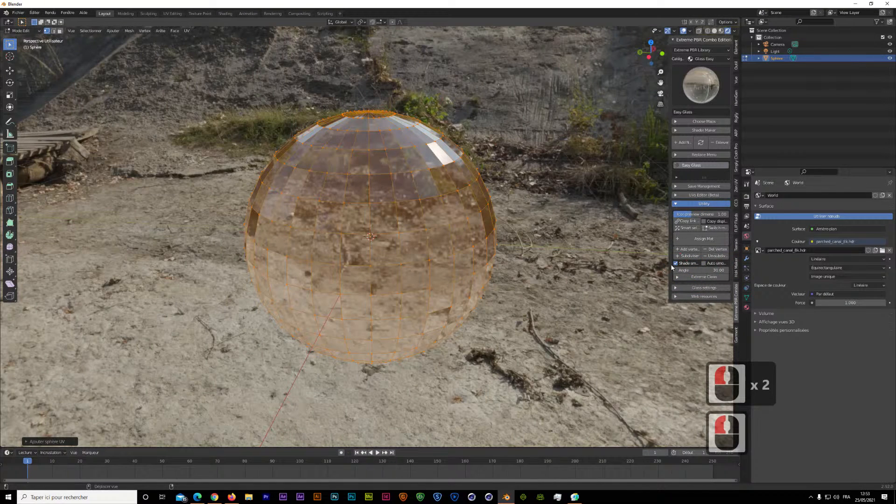
drag(671, 263, 634, 262)
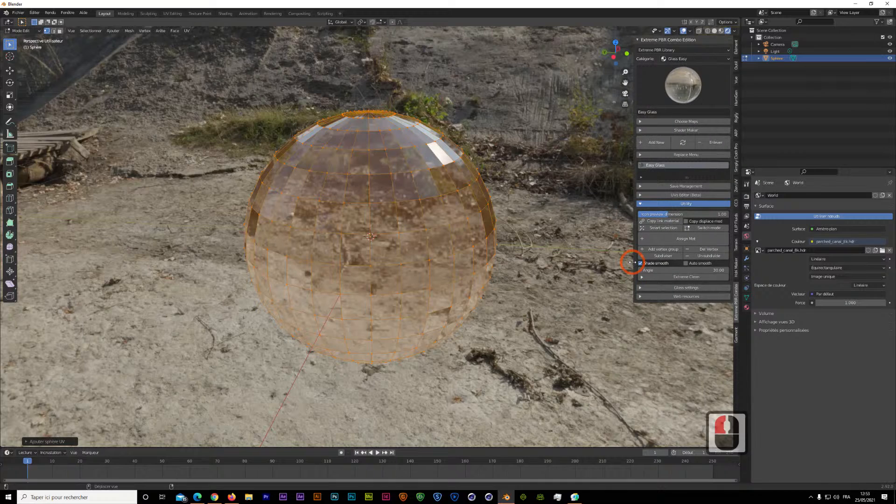
click(686, 263)
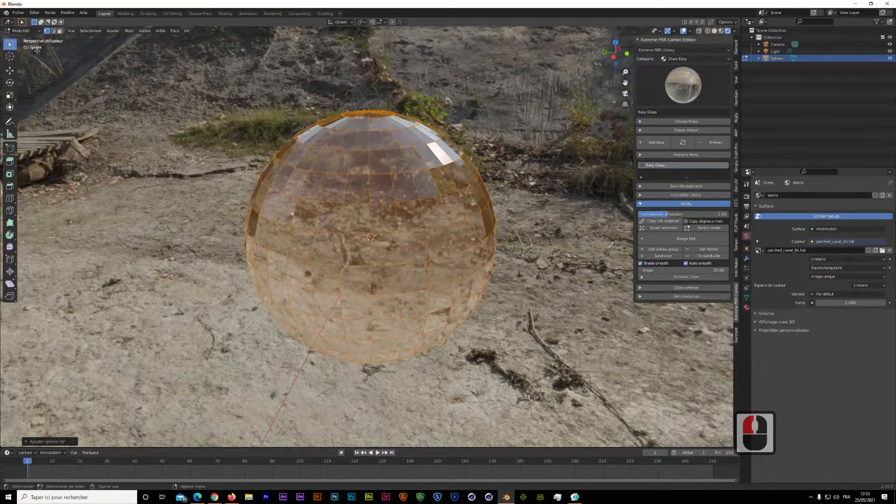
Set the sphere's auto smooth angle to 10 while in Edit Mode
key(Tab)
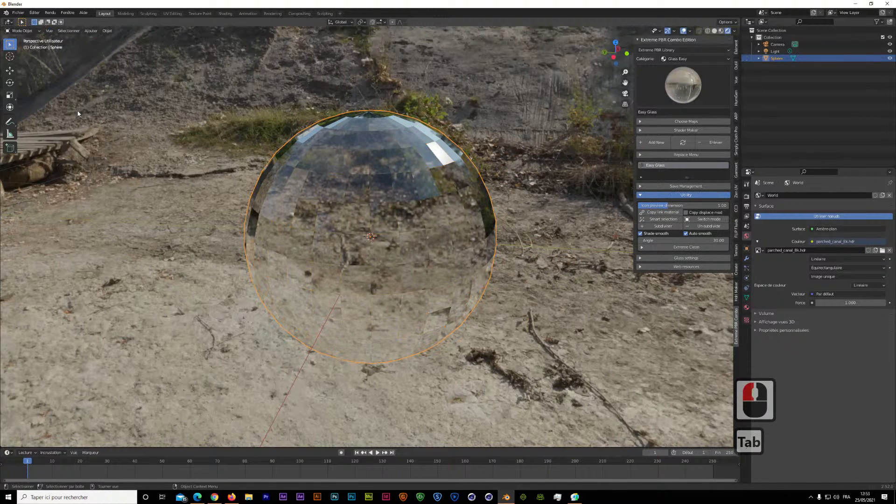
key(Tab)
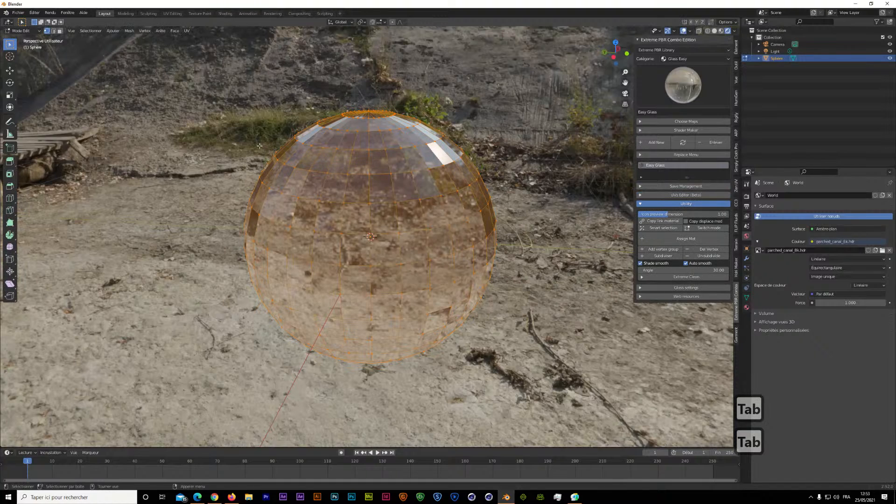
click(717, 272)
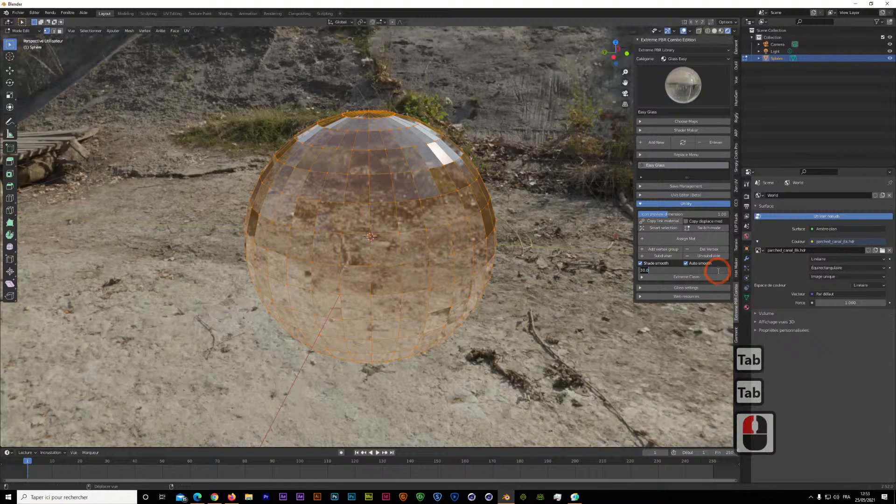
text(1)
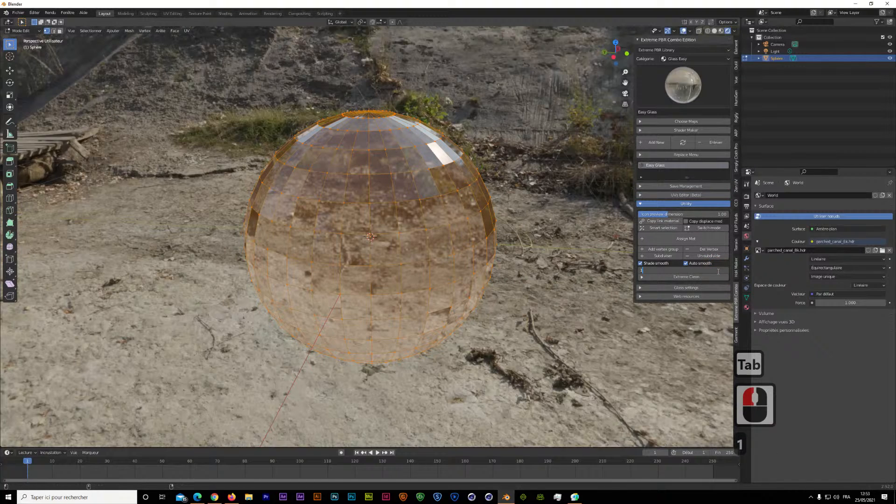
text(0)
key(Return)
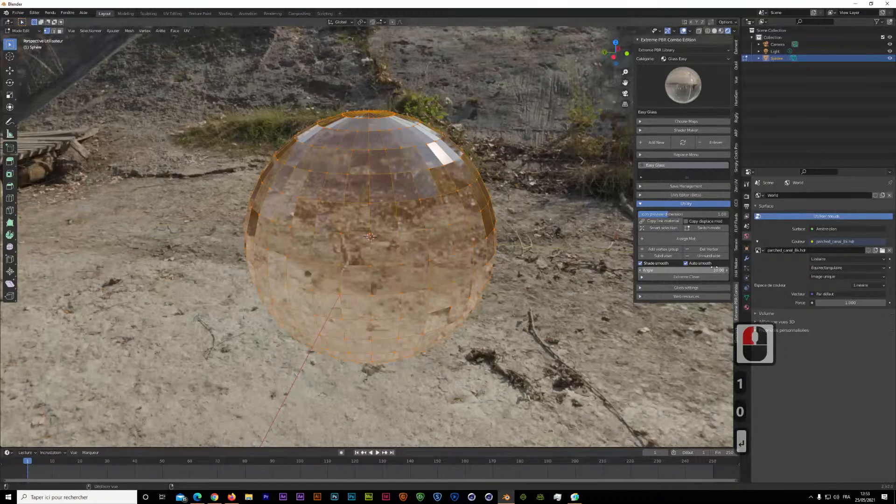
Return the sphere to Object Mode and lower its auto smooth angle to about 0.83
click(26, 33)
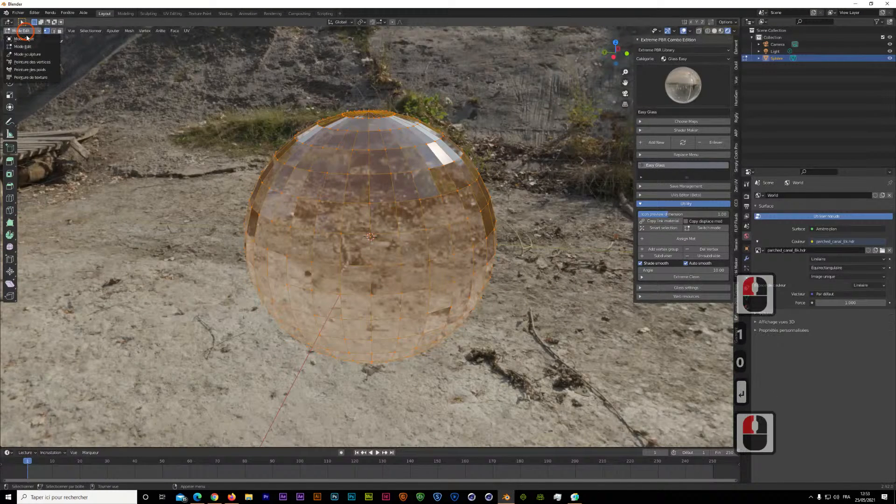
click(23, 41)
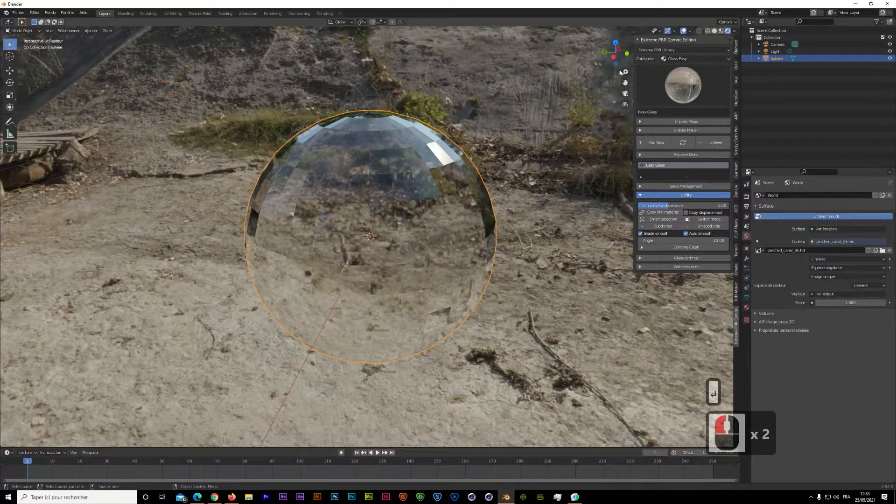
drag(619, 50, 587, 29)
drag(717, 240, 715, 240)
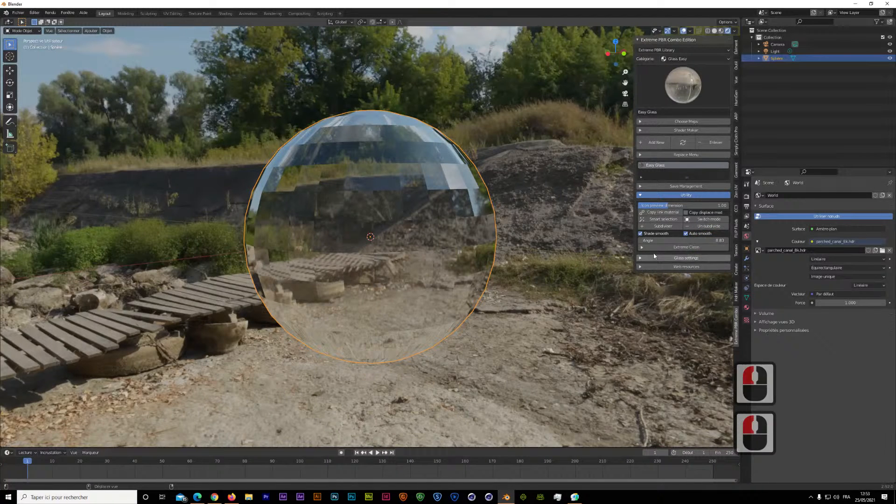
Set the sphere's auto smooth angle to 0, and turn off Auto smooth while keeping Shade smooth enabled
drag(614, 53, 609, 69)
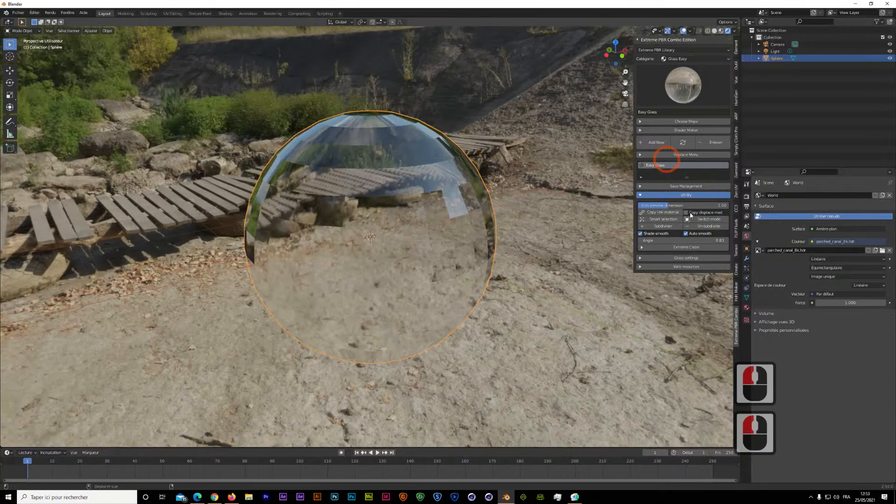
click(721, 241)
text(0)
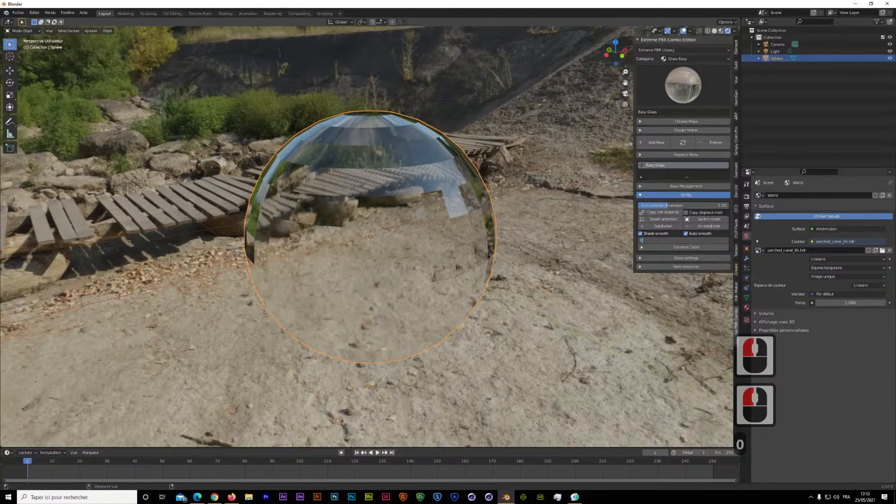
drag(611, 48, 600, 56)
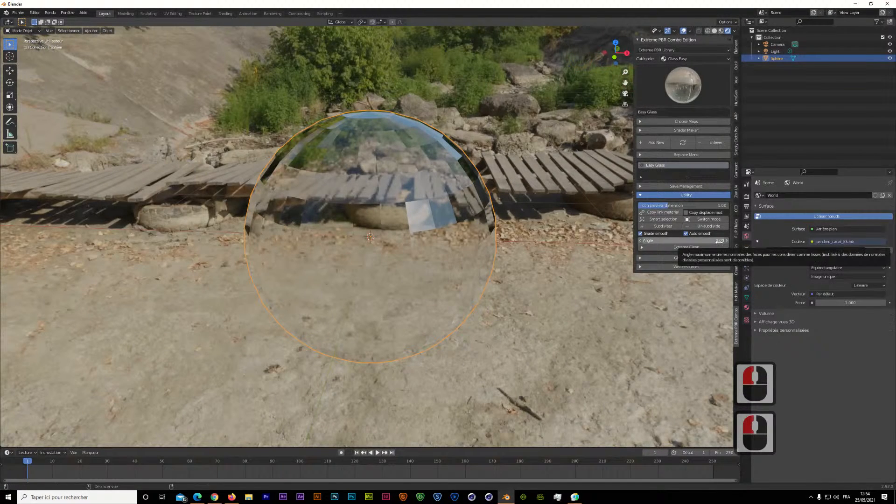
click(686, 234)
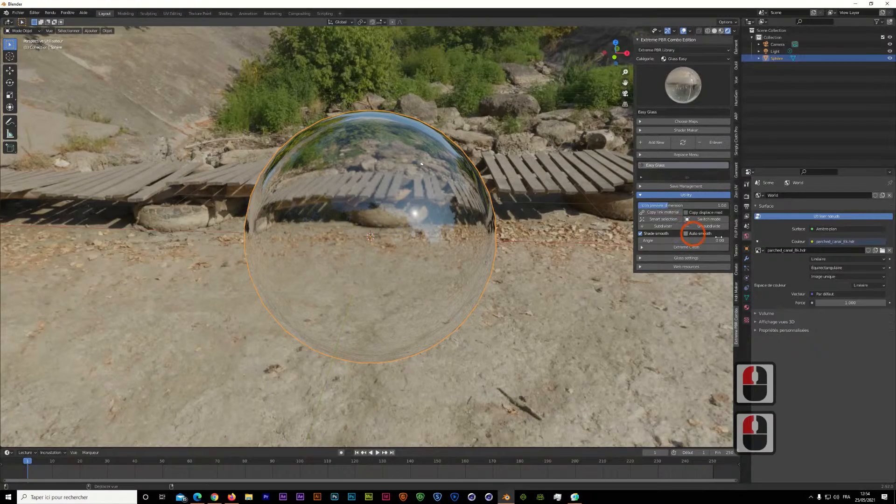
drag(617, 48, 659, 57)
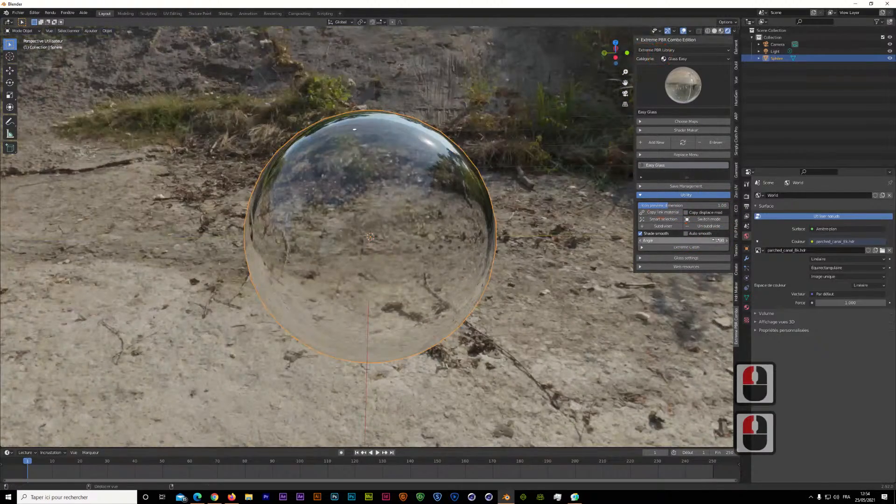
Set the sphere's smoothing angle to 10 with Auto smooth left off
drag(721, 240, 742, 238)
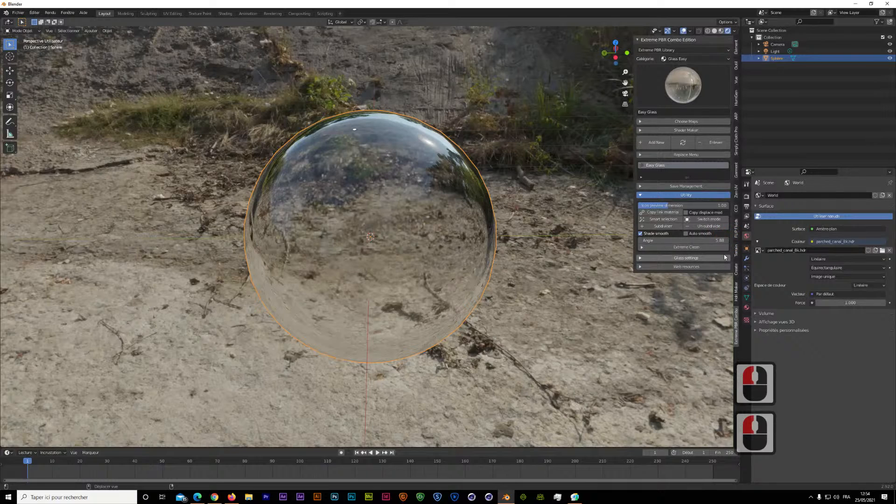
click(719, 241)
text(10)
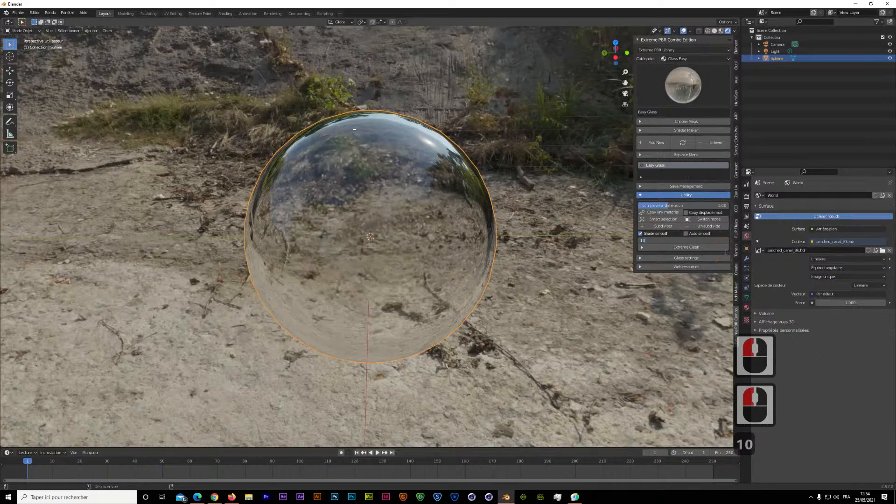
key(Return)
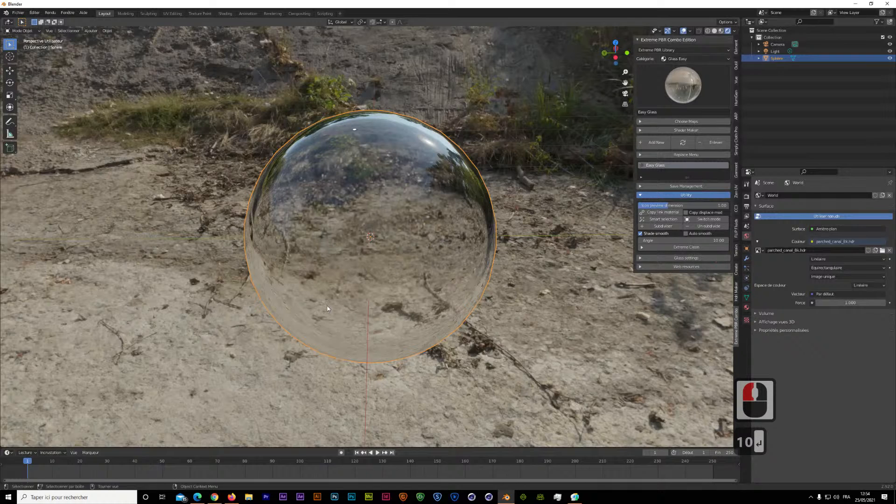
Set the Easy Glass material's roughness to 0.00 and its IOR to 0.88
drag(615, 53, 750, 52)
drag(689, 68, 709, 90)
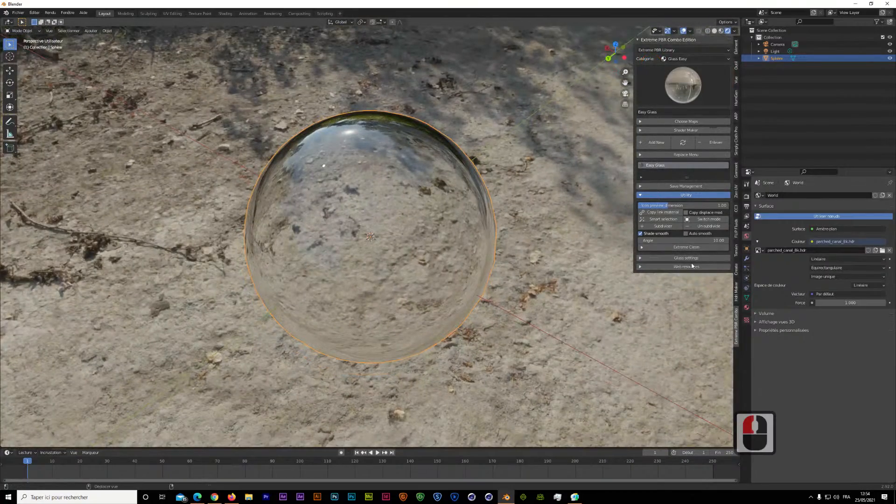
click(646, 257)
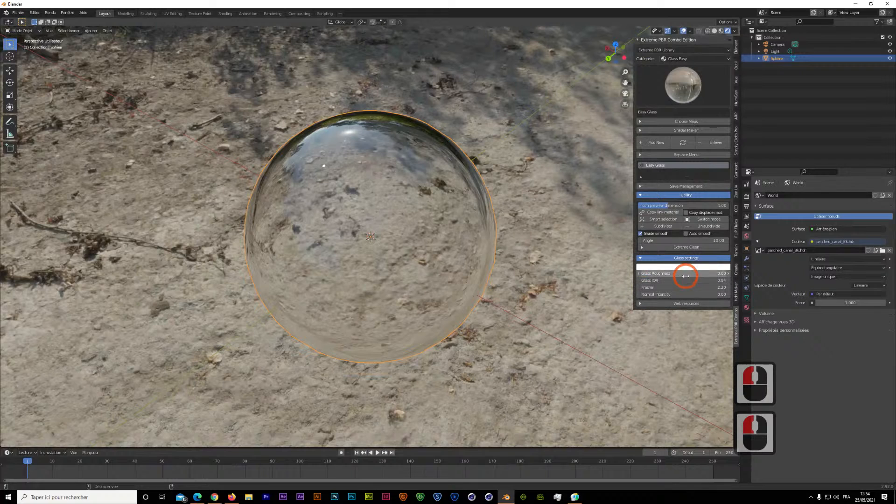
mouse_move(719, 273)
mouse_down()
mouse_move(698, 274)
mouse_move(730, 280)
mouse_move(721, 280)
mouse_up()
click(720, 280)
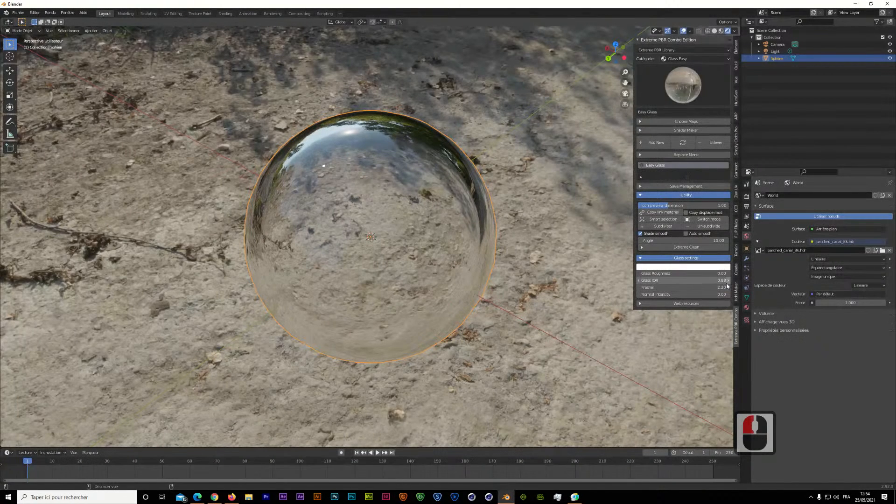
Try a Fresnel of about 1.63 on the glass, restore it to 2.20, and test the normal intensity
mouse_move(725, 288)
mouse_down()
mouse_move(656, 288)
mouse_move(727, 288)
mouse_up()
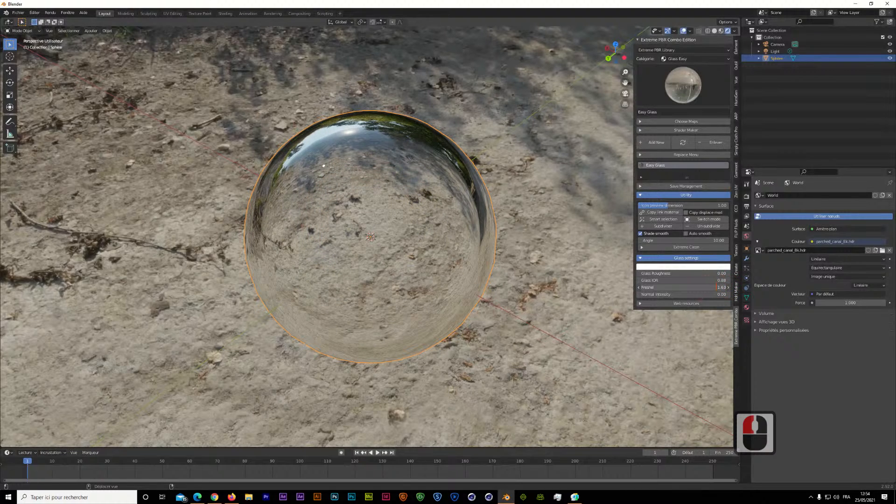
drag(725, 287, 732, 288)
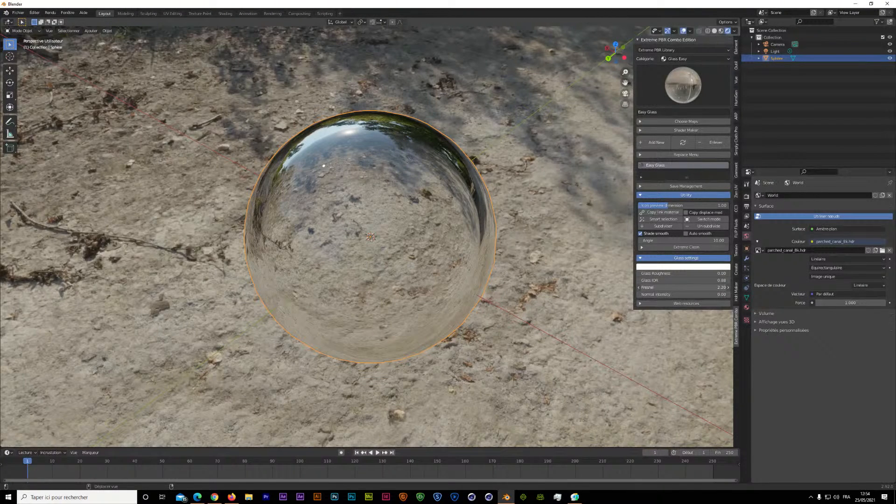
mouse_move(714, 294)
mouse_down()
mouse_move(724, 294)
mouse_move(709, 294)
mouse_up()
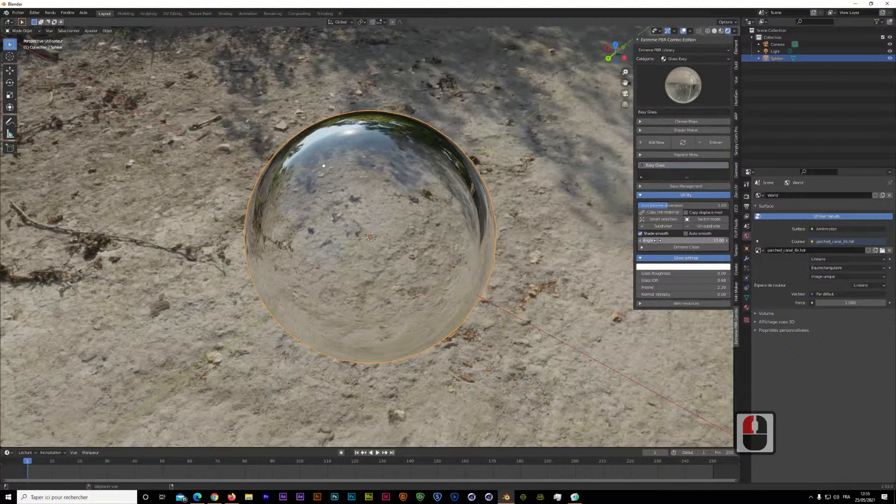
Tint the sphere's glass colour blue-violet
click(662, 263)
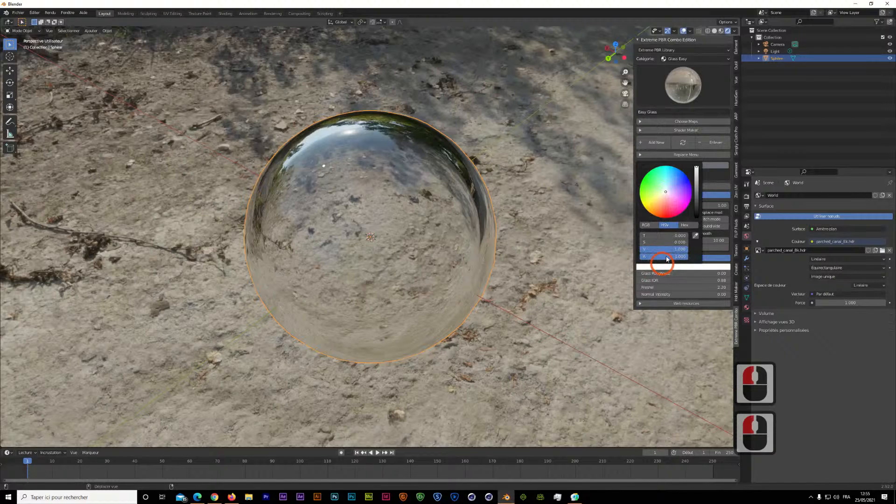
click(681, 181)
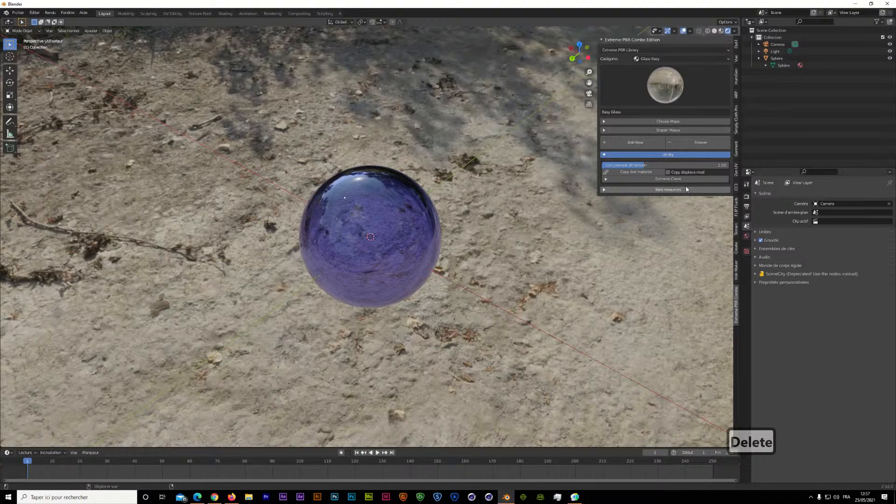
Add a cube mesh and move it along the X axis until it stands clear behind the sphere
click(778, 60)
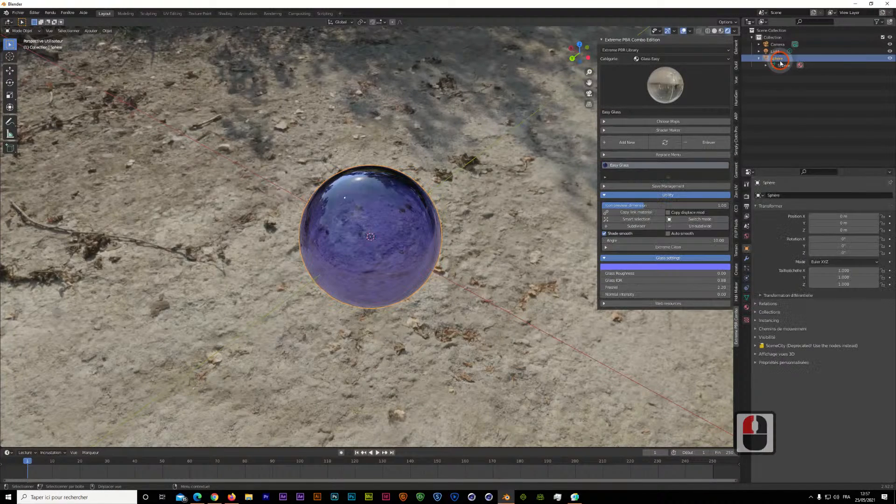
click(352, 155)
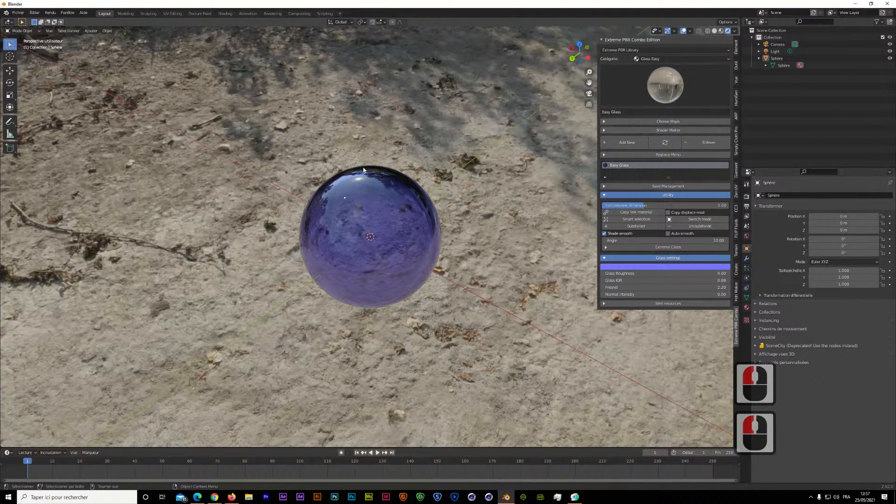
key(shift+a)
mouse_move(363, 168)
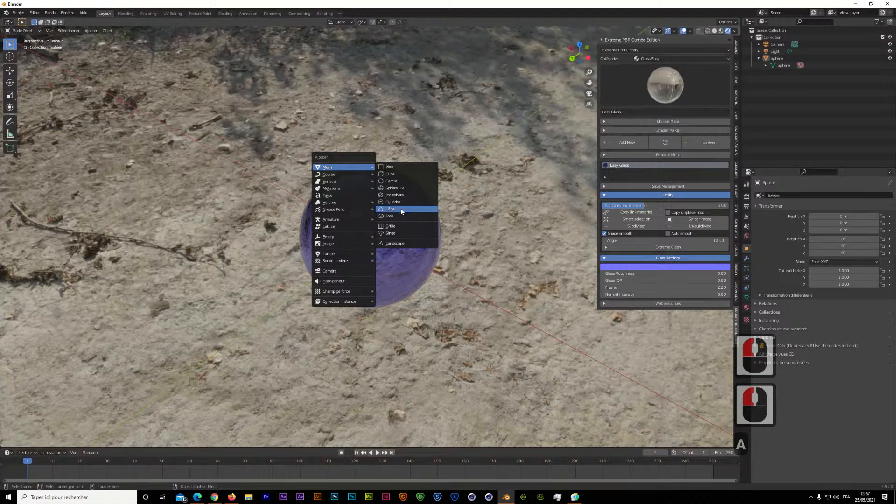
click(397, 175)
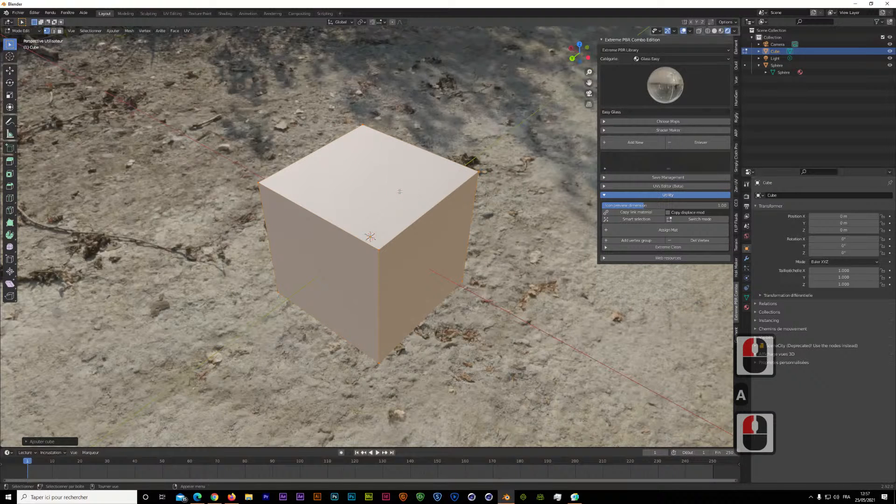
key(g)
key(x)
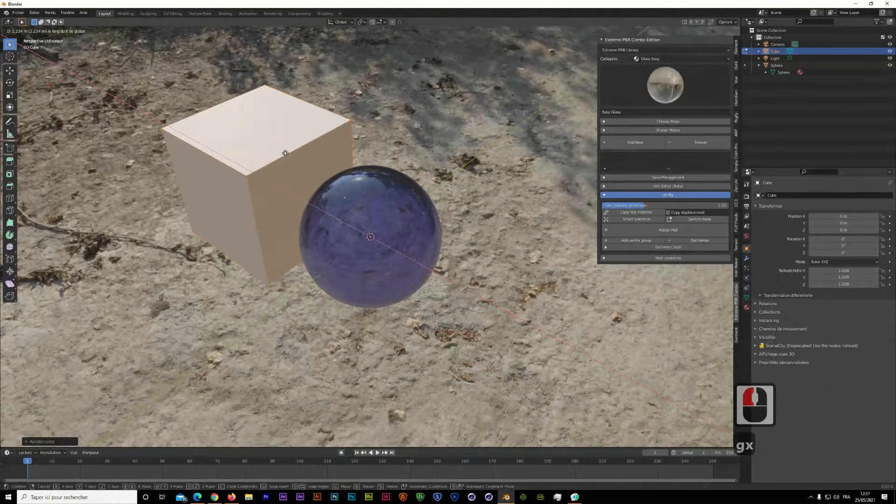
click(252, 152)
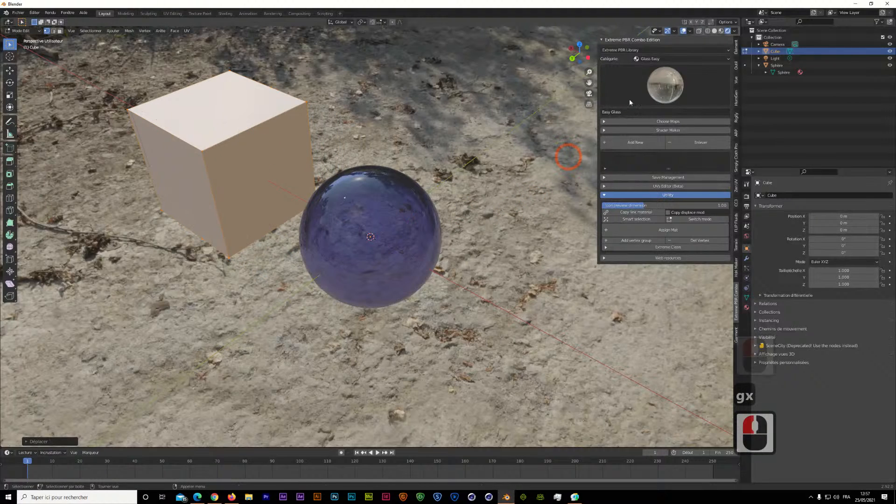
Select the sphere and cube, return to Object Mode, and try Copy link material with the cube as the active object
click(773, 66)
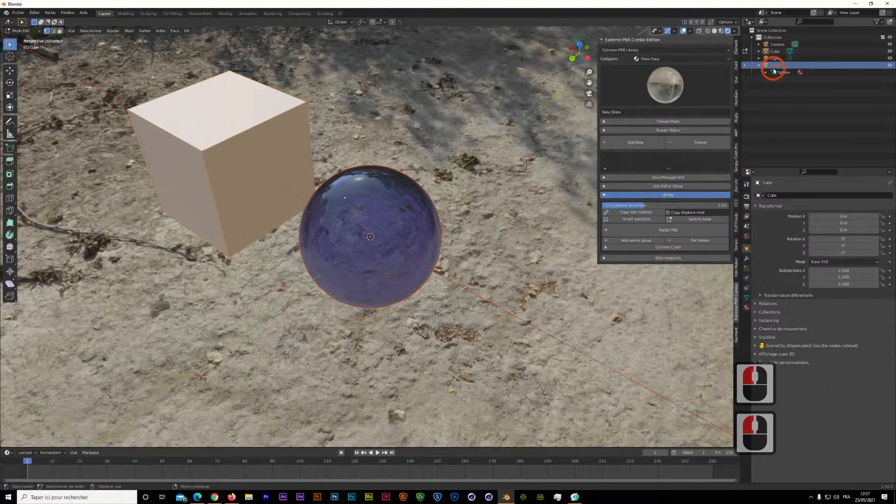
ctrl+click(775, 51)
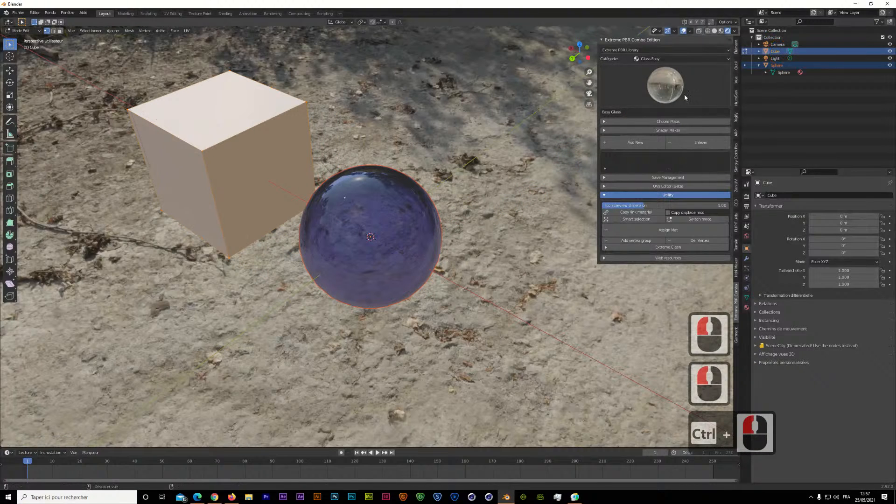
click(33, 30)
click(20, 31)
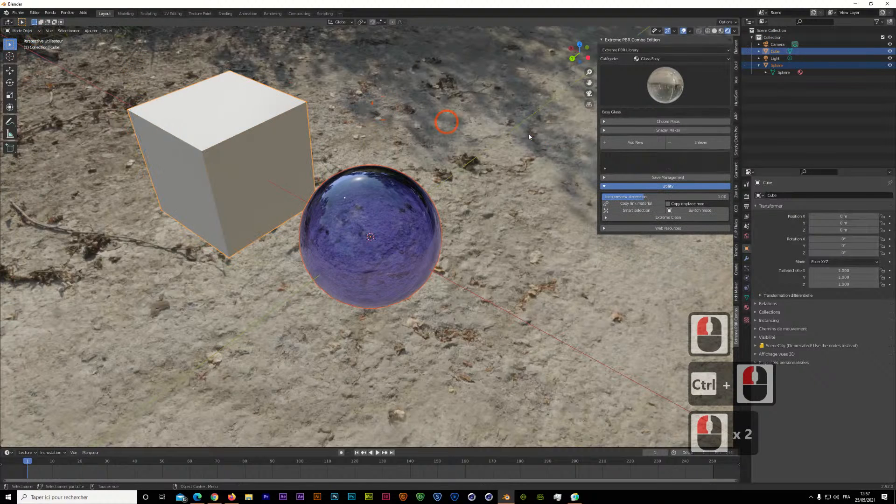
click(630, 204)
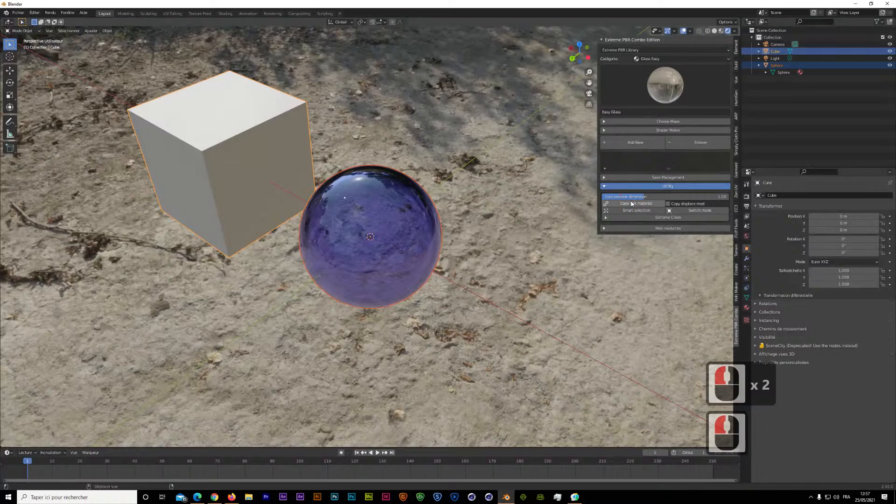
click(789, 104)
Copy and link the sphere's glass material to the cube, with the sphere as the active object
click(774, 65)
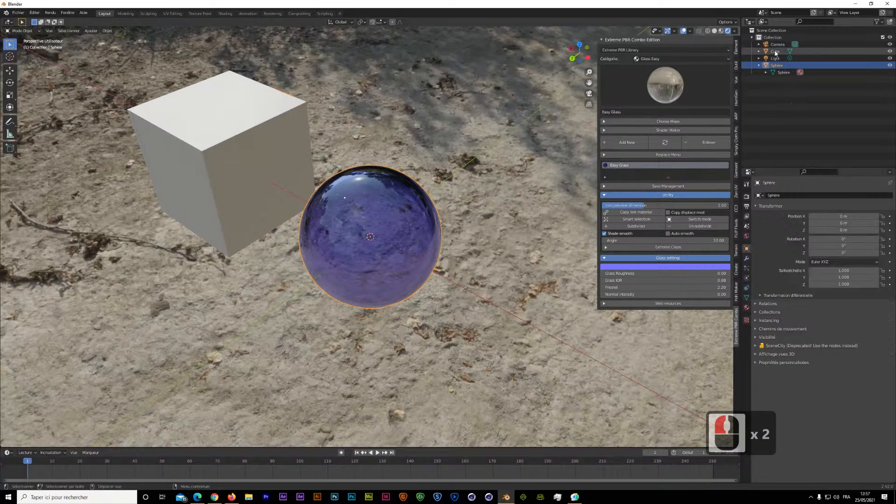
click(776, 51)
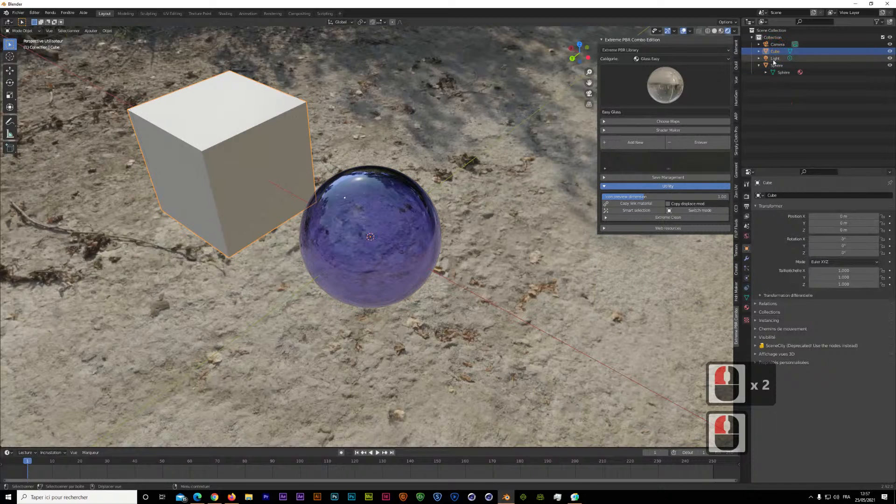
ctrl+click(773, 66)
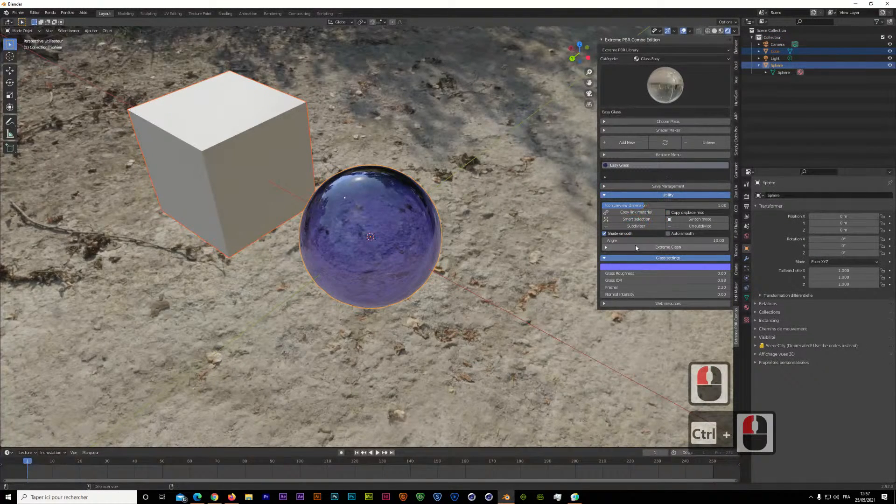
click(635, 212)
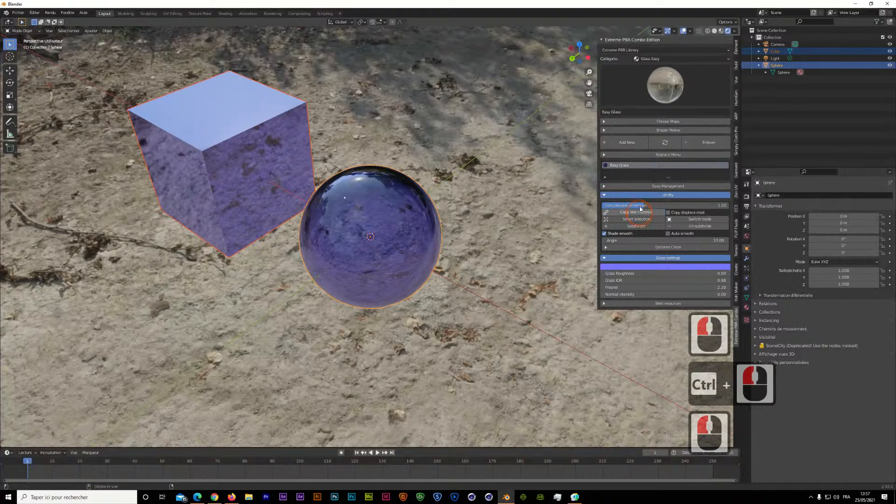
Deselect both objects and change their linked glass colour to a light pinkish lilac
mouse_move(573, 59)
mouse_down()
mouse_move(600, 50)
mouse_move(569, 68)
mouse_up()
double_click(523, 164)
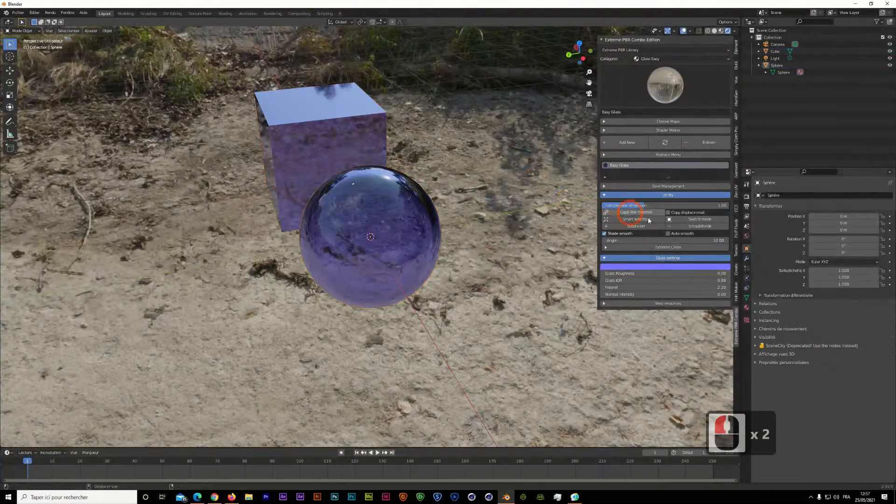
click(659, 268)
mouse_move(636, 195)
mouse_down()
mouse_move(638, 204)
mouse_move(624, 204)
mouse_move(637, 192)
mouse_up()
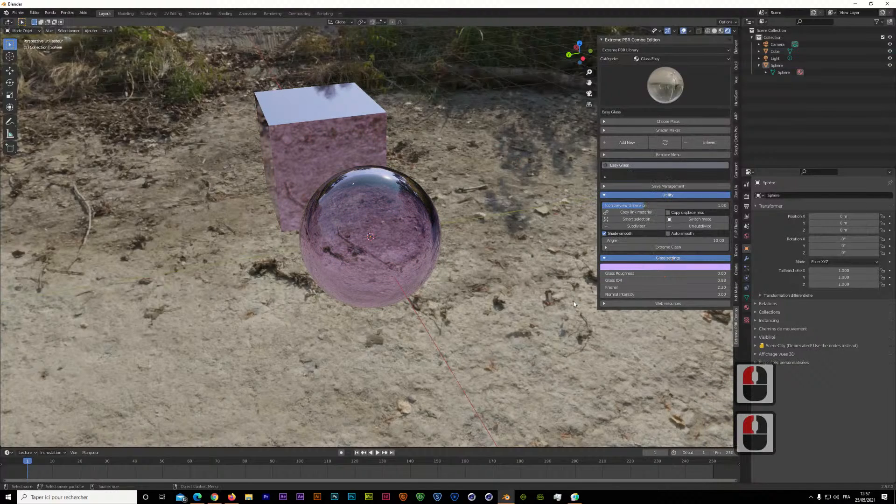